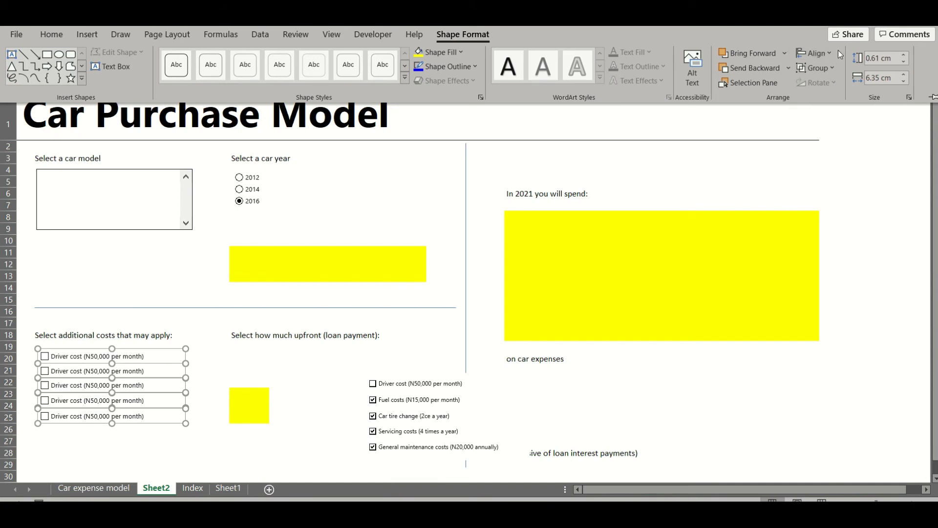
# Distribute the five checkboxes evenly in the vertical direction
pyautogui.click(832, 52)
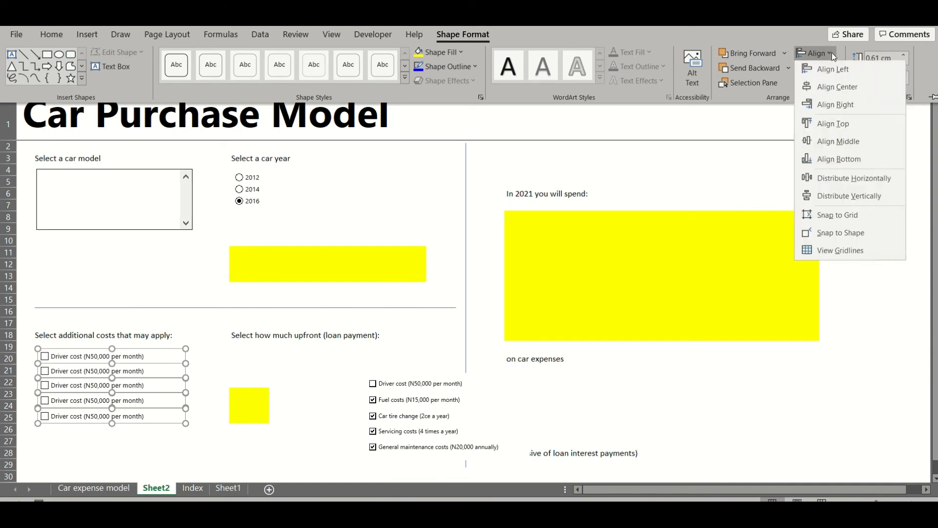
pyautogui.click(850, 197)
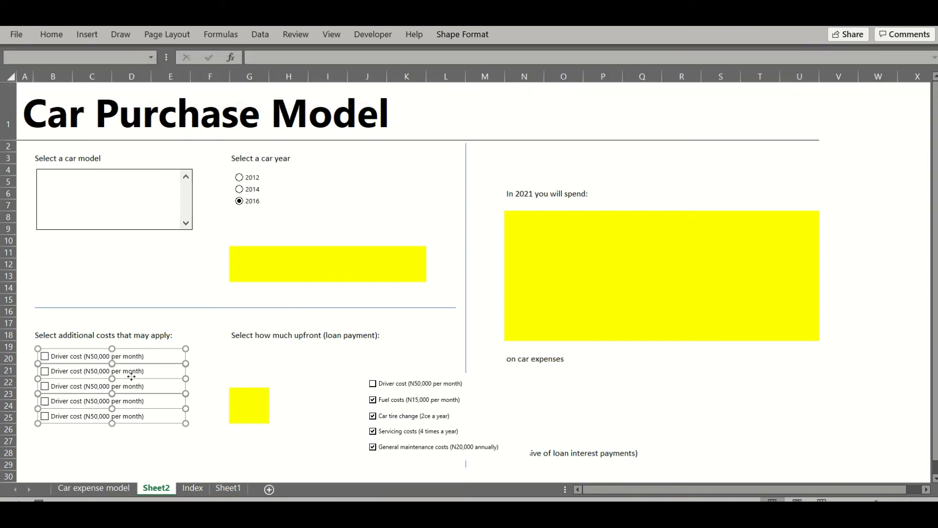
pyautogui.click(125, 440)
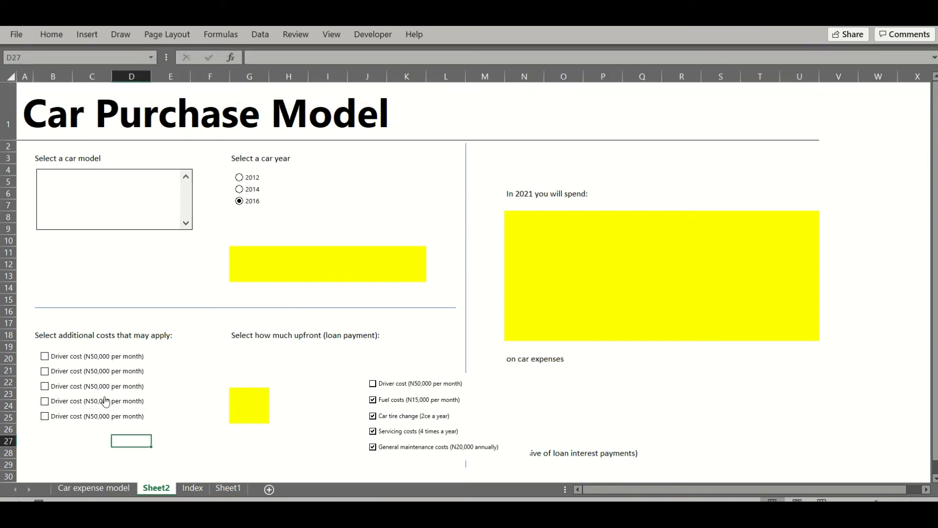
# Relabel the second checkbox 'Fuel costs (N15,000 per m…' and delete the sample checkbox group on the right
pyautogui.rightClick(102, 368)
pyautogui.press('Escape')
pyautogui.click(102, 368)
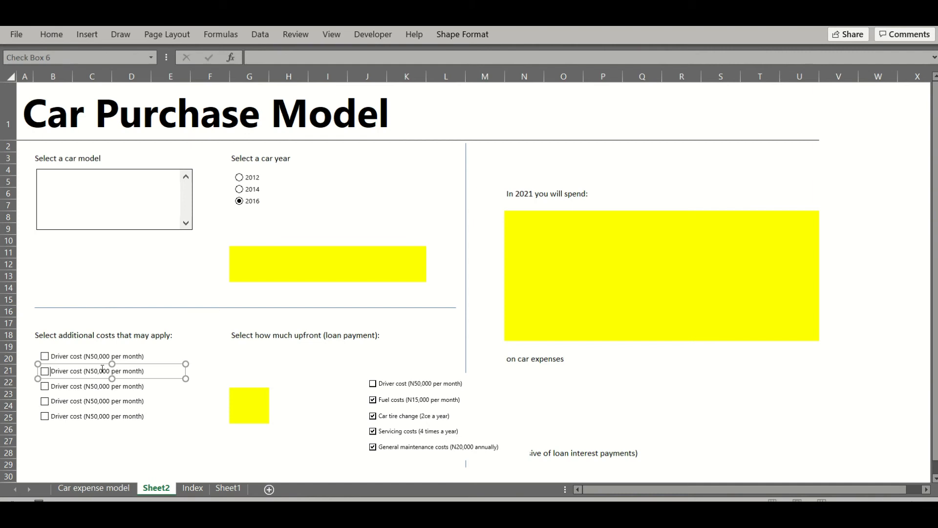
pyautogui.hotkey('ctrl', 'a')
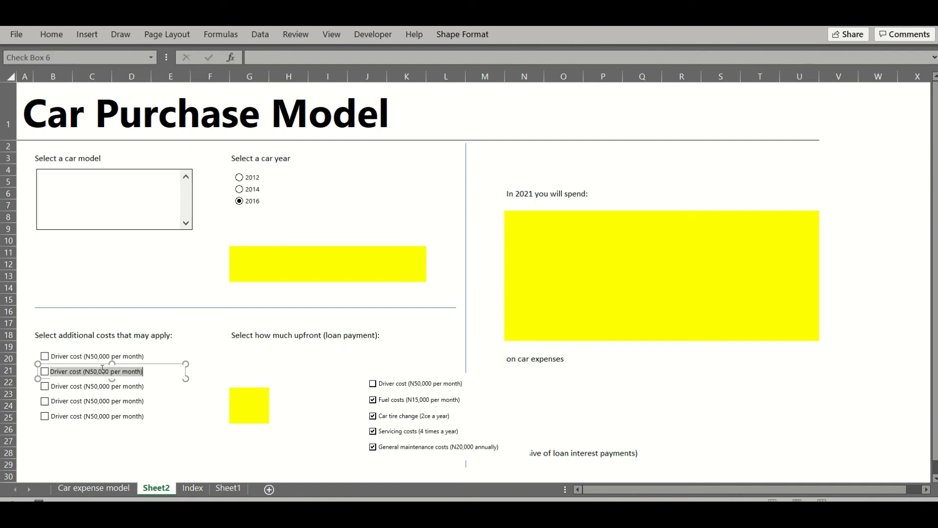
pyautogui.write('Fuel cos')
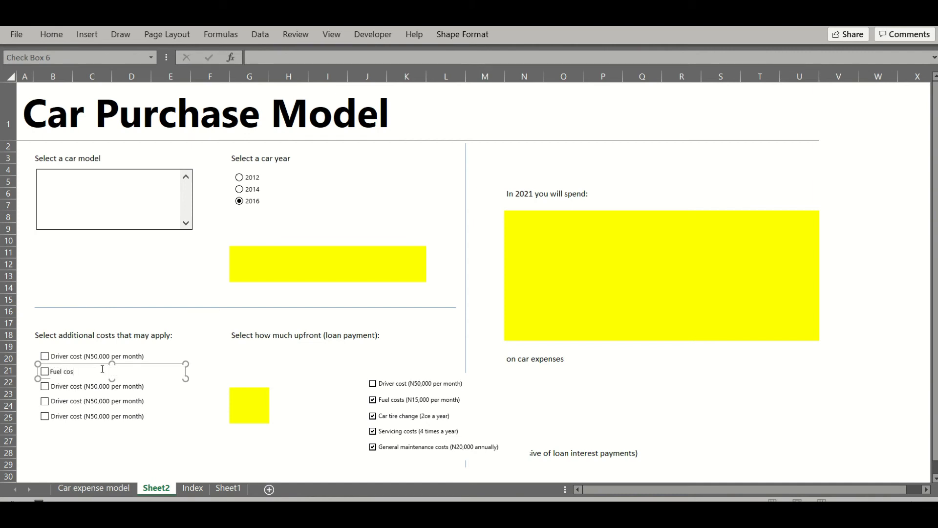
pyautogui.write('ts (N15,000 per month')
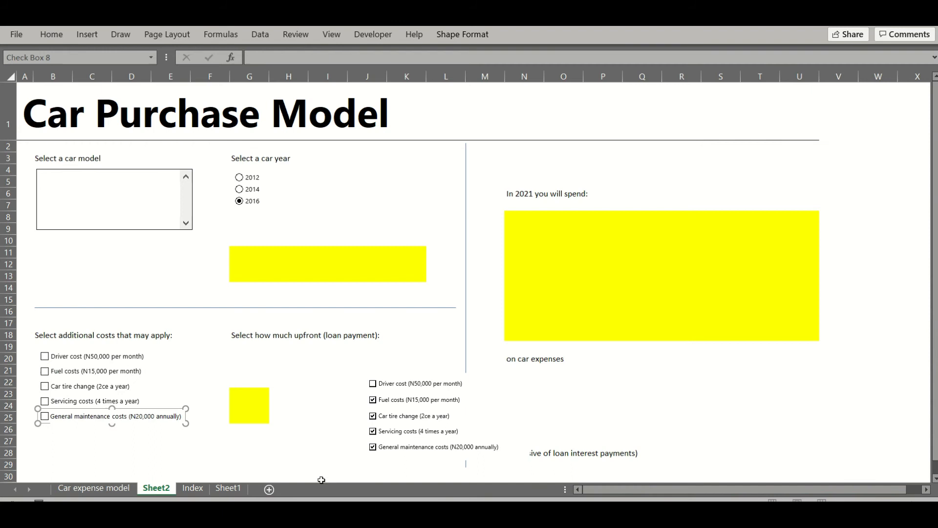
pyautogui.click(306, 429)
pyautogui.keyDown('ctrl'); pyautogui.click(426, 390); pyautogui.keyUp('ctrl')
pyautogui.press('Delete')
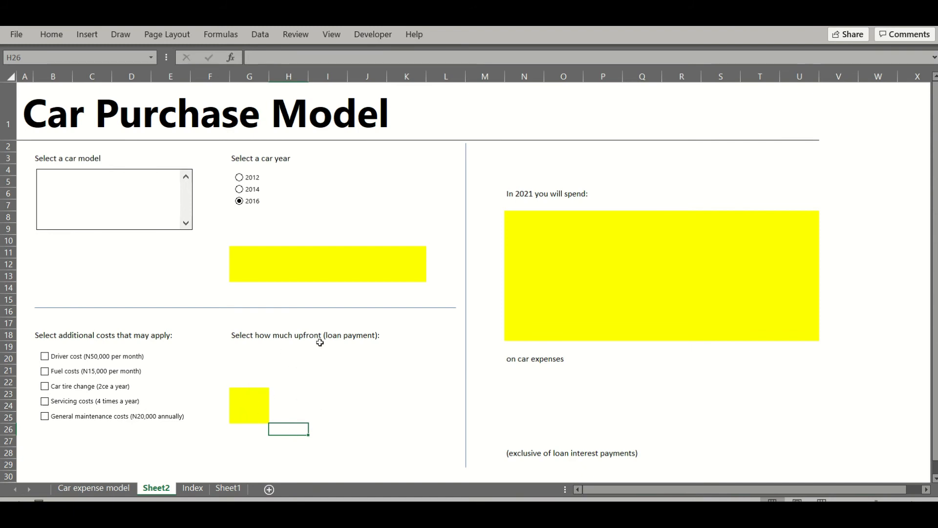
# Draw a Form Control spin button beside the yellow upfront-payment box at G23
pyautogui.click(374, 35)
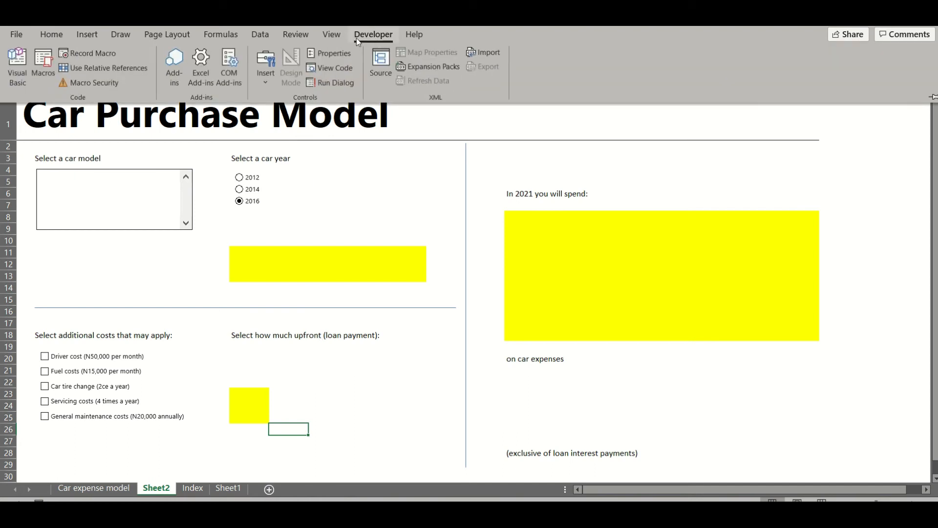
pyautogui.click(264, 84)
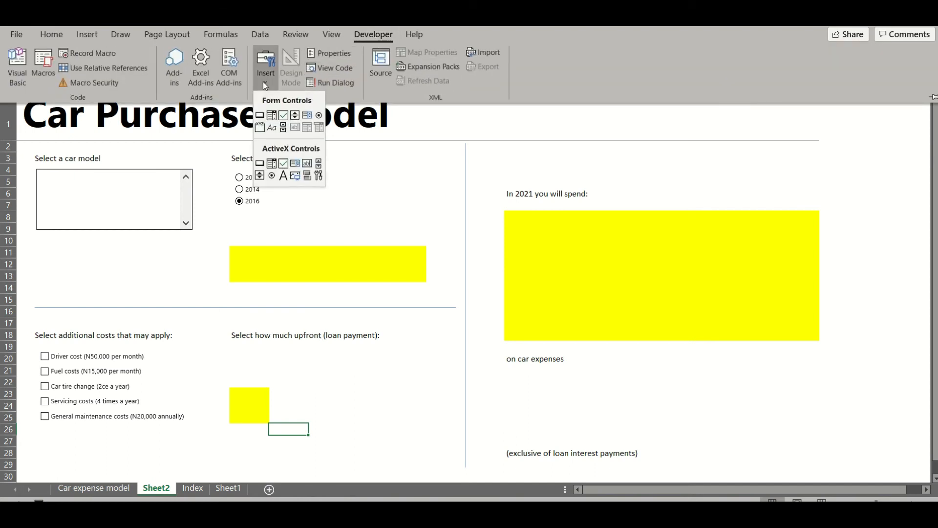
pyautogui.click(295, 117)
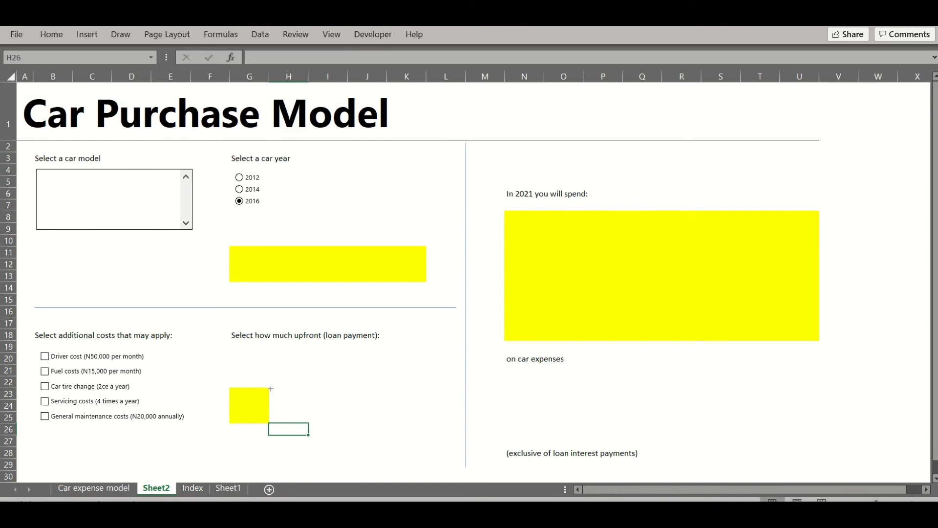
pyautogui.moveTo(269, 388); pyautogui.dragTo(298, 424)
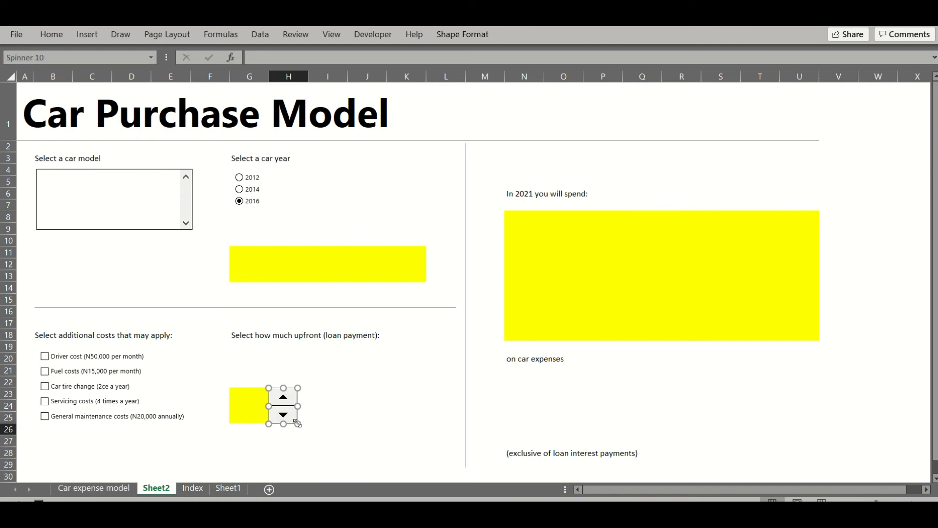
pyautogui.click(375, 428)
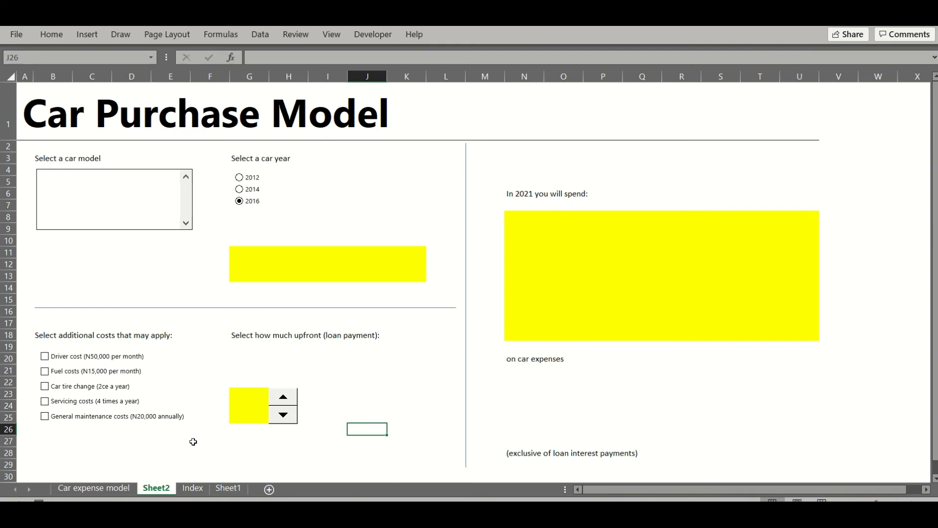
# On the Index sheet, move the additional-costs table from B12:E19 to K5
pyautogui.click(193, 489)
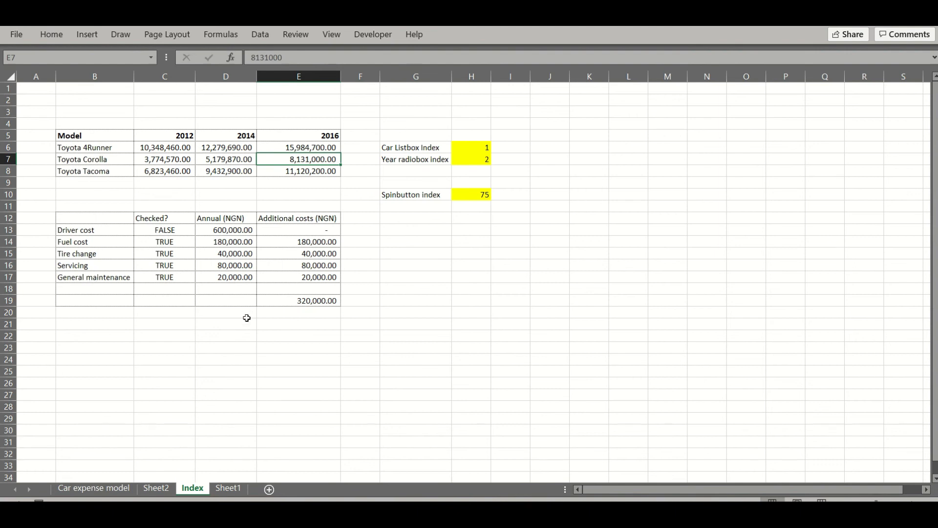
pyautogui.click(229, 324)
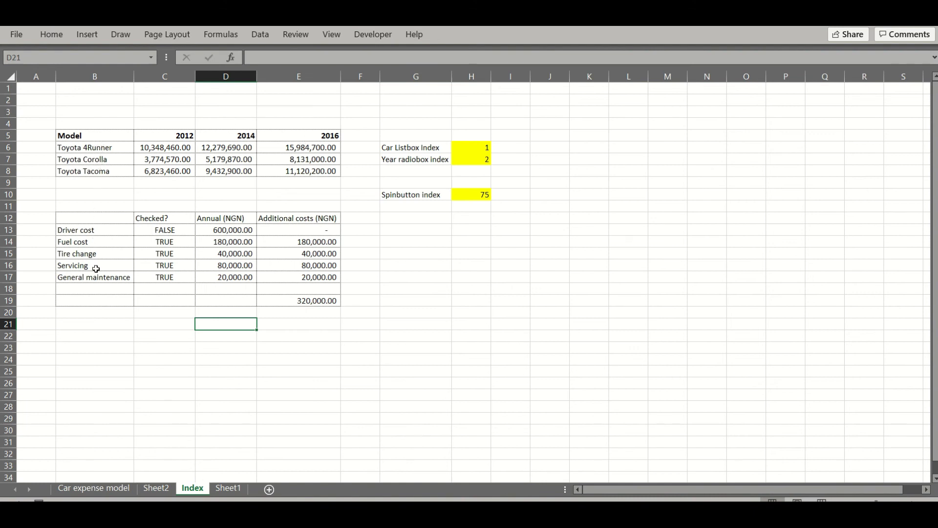
pyautogui.moveTo(77, 218); pyautogui.dragTo(300, 302)
pyautogui.hotkey('ctrl', 'c')
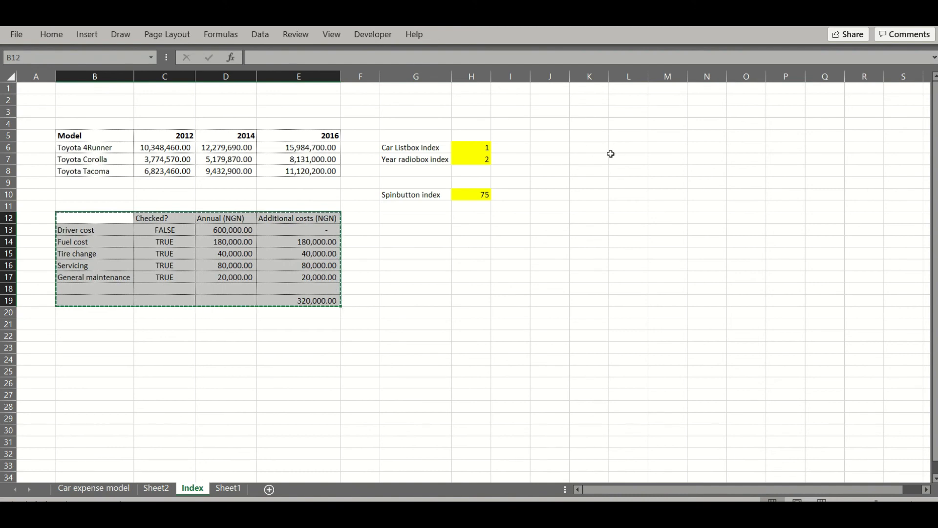
pyautogui.click(590, 135)
pyautogui.hotkey('ctrl', 'v')
# Autofit columns K, M and N to show all values, then return to Sheet2
pyautogui.doubleClick(609, 77)
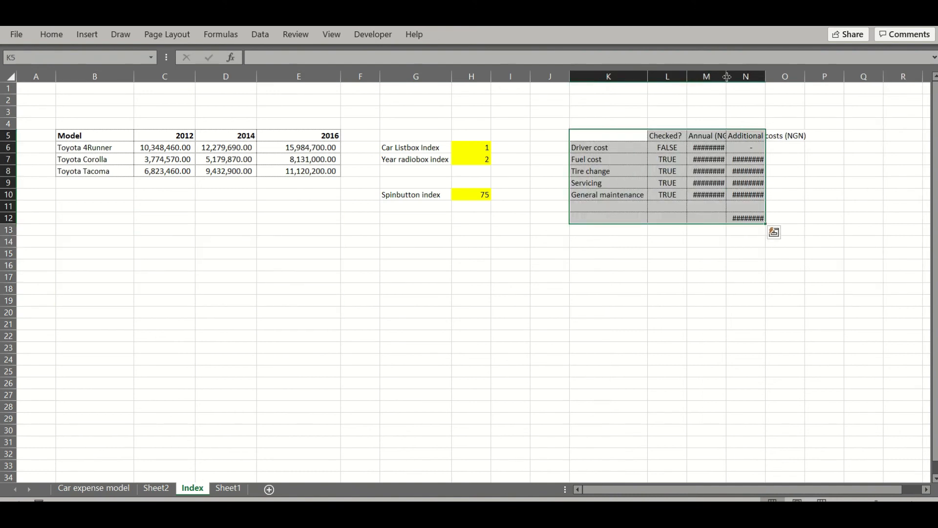
pyautogui.doubleClick(727, 76)
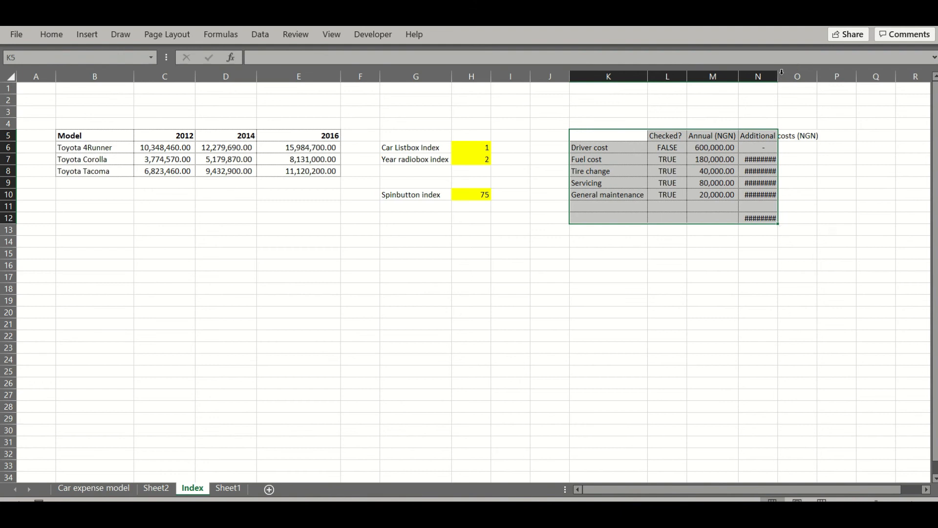
pyautogui.doubleClick(780, 76)
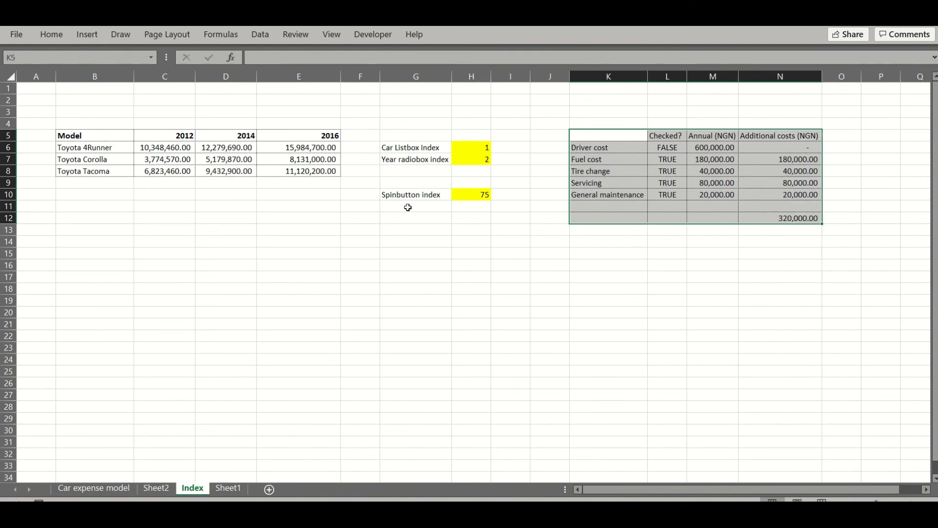
pyautogui.click(352, 135)
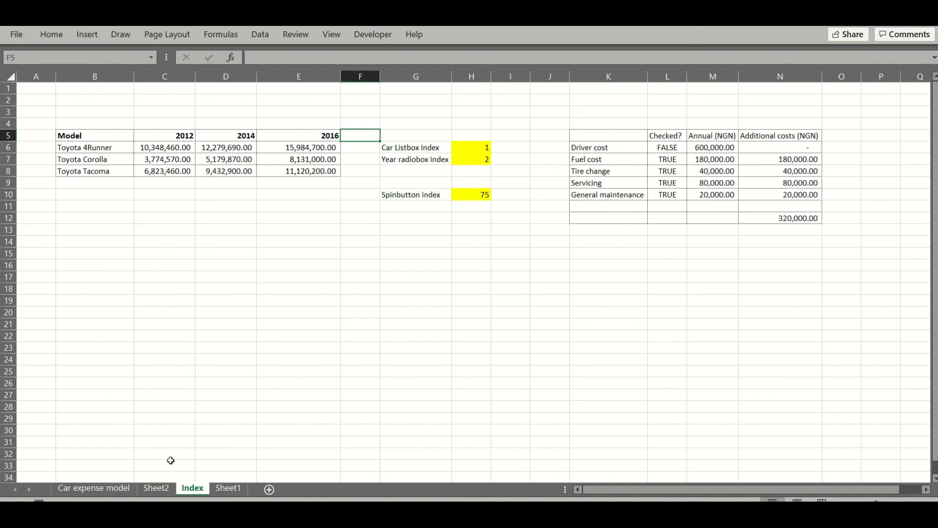
pyautogui.click(154, 489)
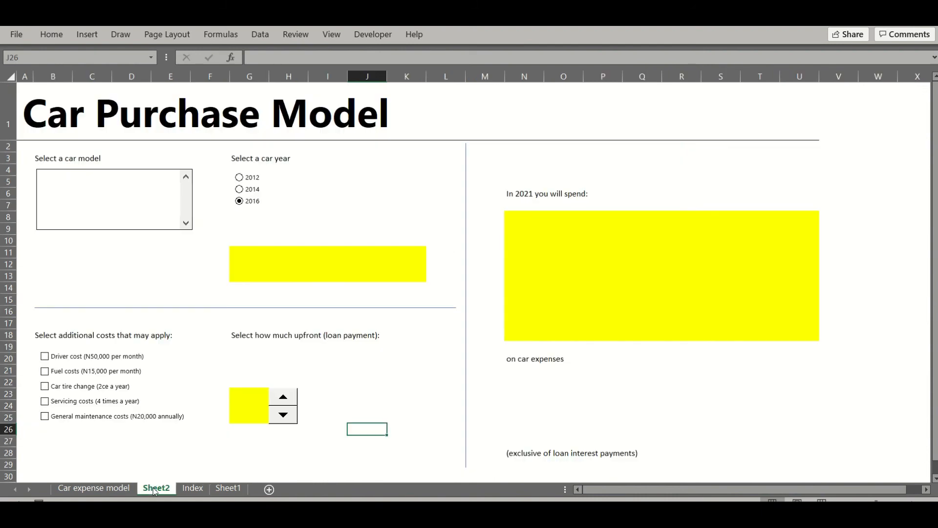
# Open the Format Control settings for the car model list box
pyautogui.rightClick(119, 195)
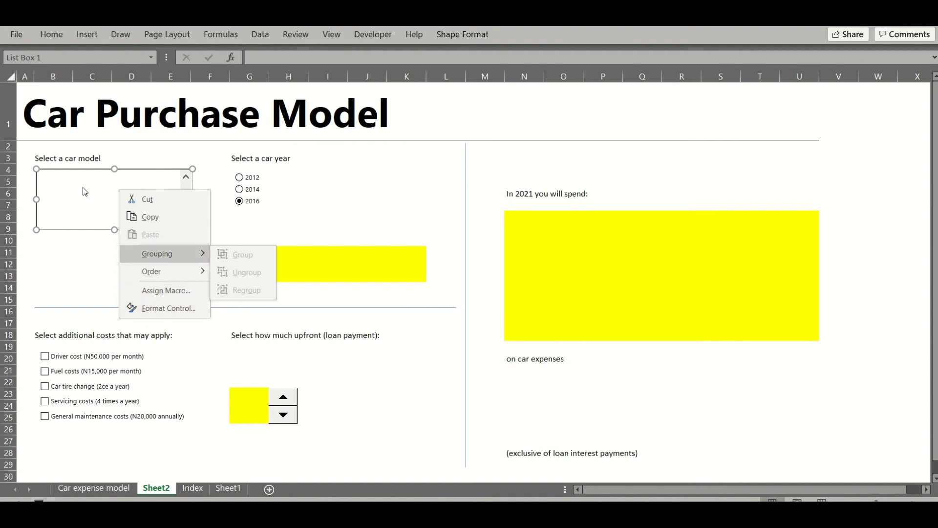
pyautogui.click(154, 309)
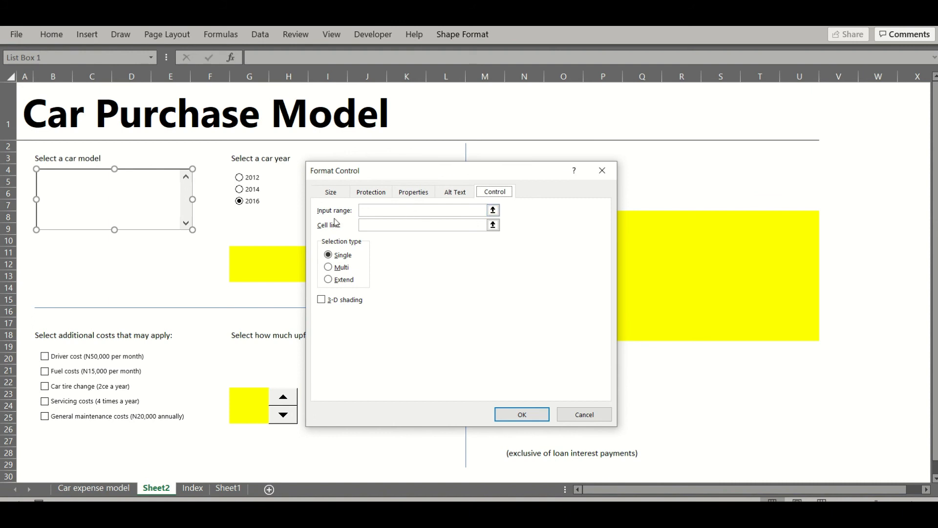
# Set the list box input range to Index!$B$6:$B$8 and cell link to $B$13
pyautogui.click(364, 213)
pyautogui.click(369, 212)
pyautogui.click(193, 488)
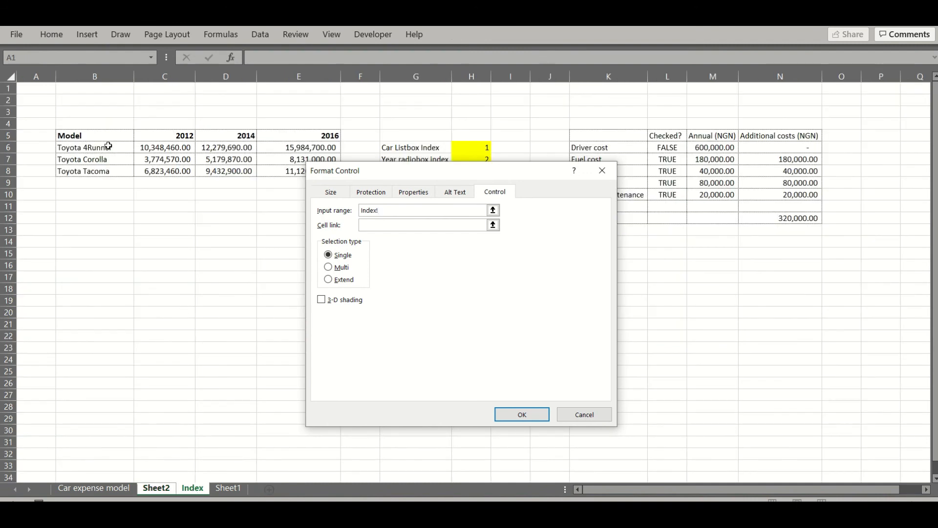
pyautogui.moveTo(108, 146); pyautogui.dragTo(112, 169)
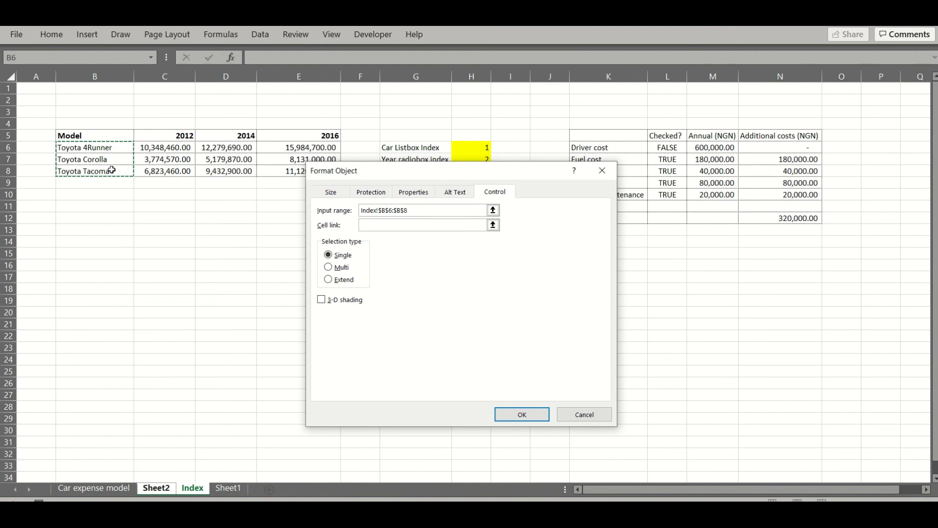
pyautogui.click(391, 226)
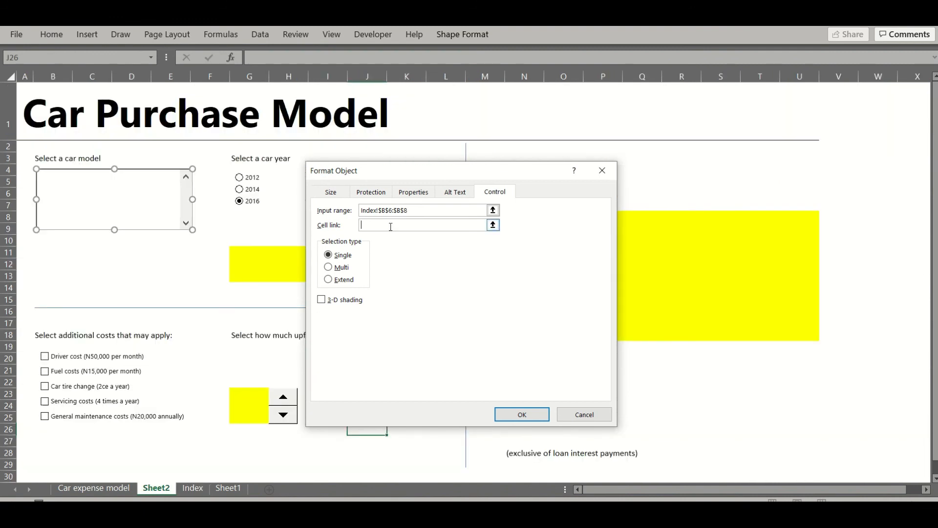
pyautogui.click(48, 278)
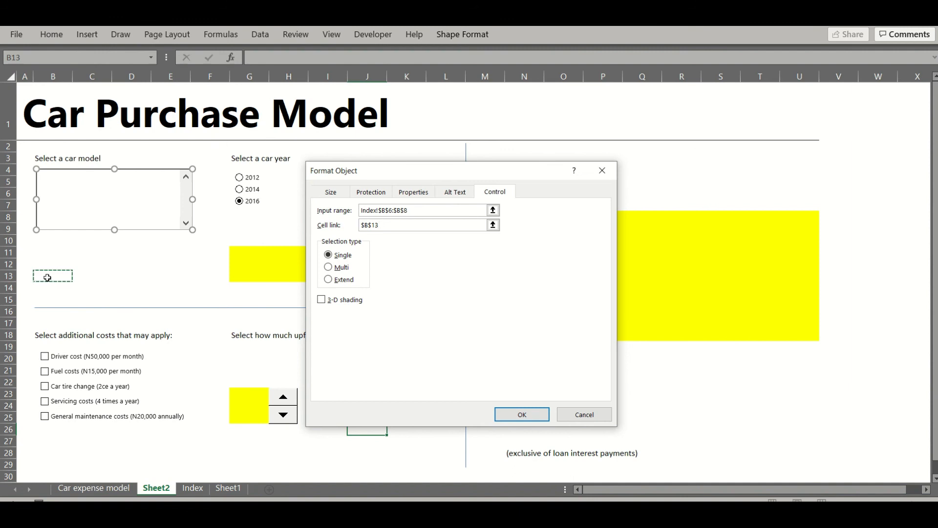
pyautogui.click(515, 419)
pyautogui.click(212, 225)
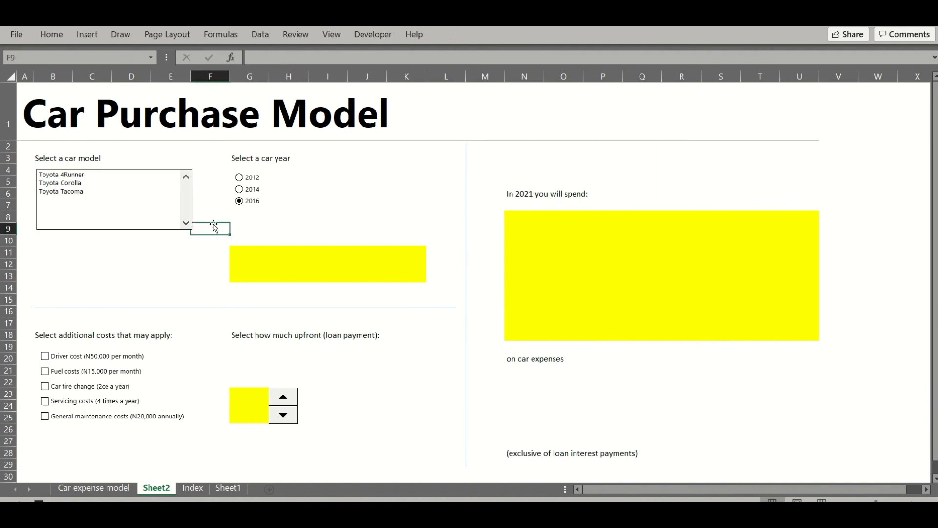